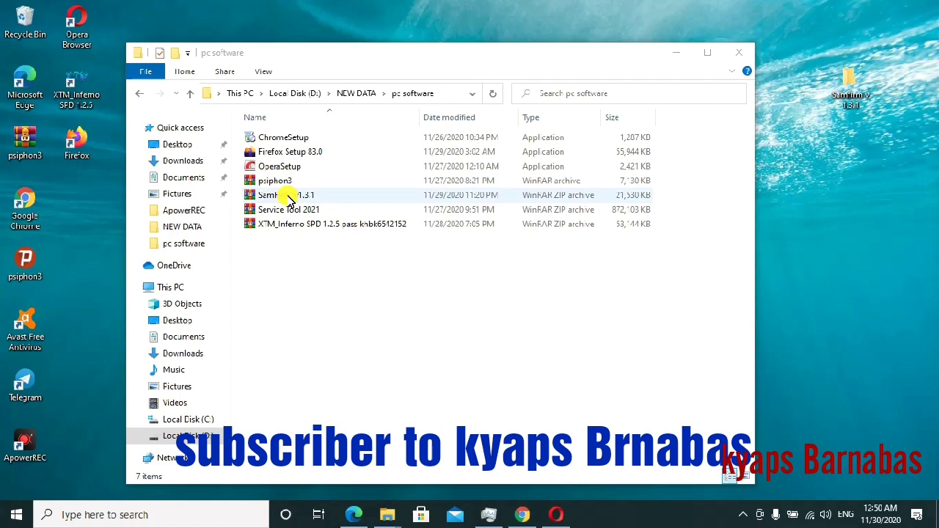
# - Extract SamFirm_v1.3.1.zip into the Samfirm v 1.3.1 folder with WinRAR
pyautogui.click(291, 197)
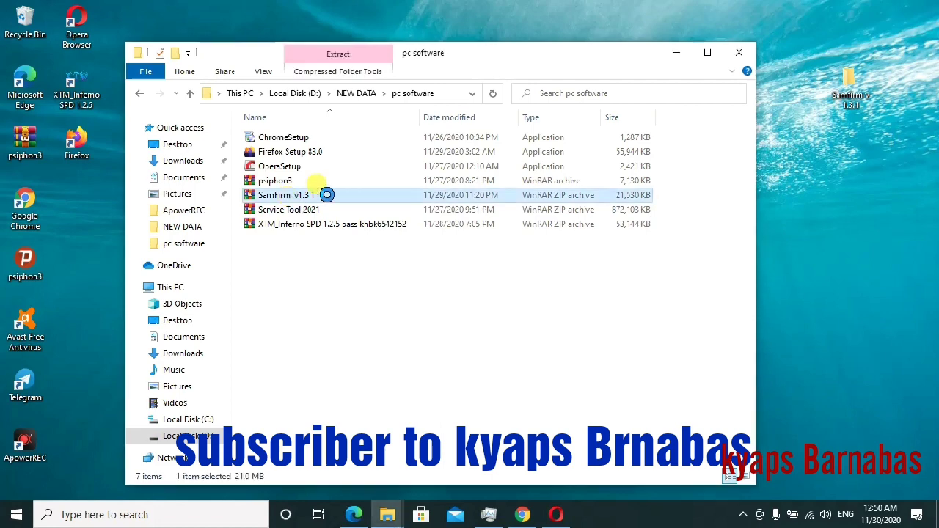
pyautogui.rightClick(326, 194)
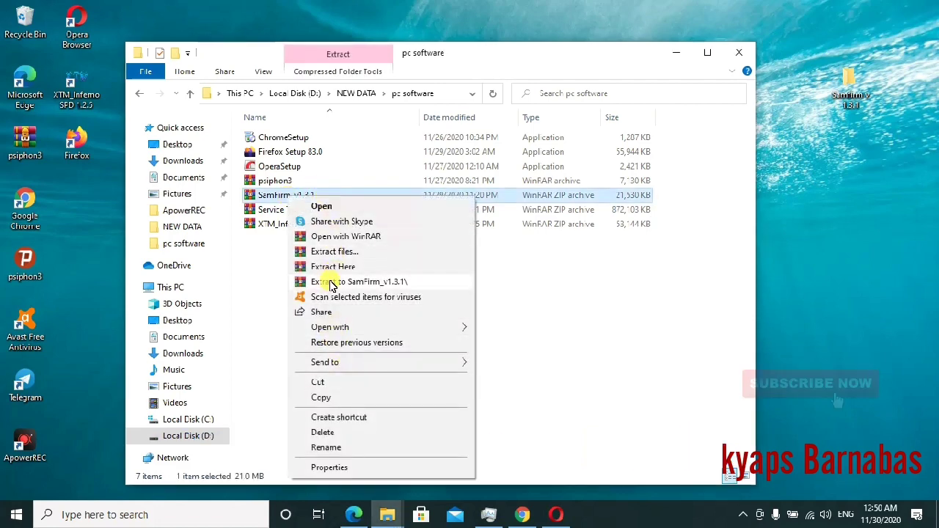
pyautogui.click(335, 251)
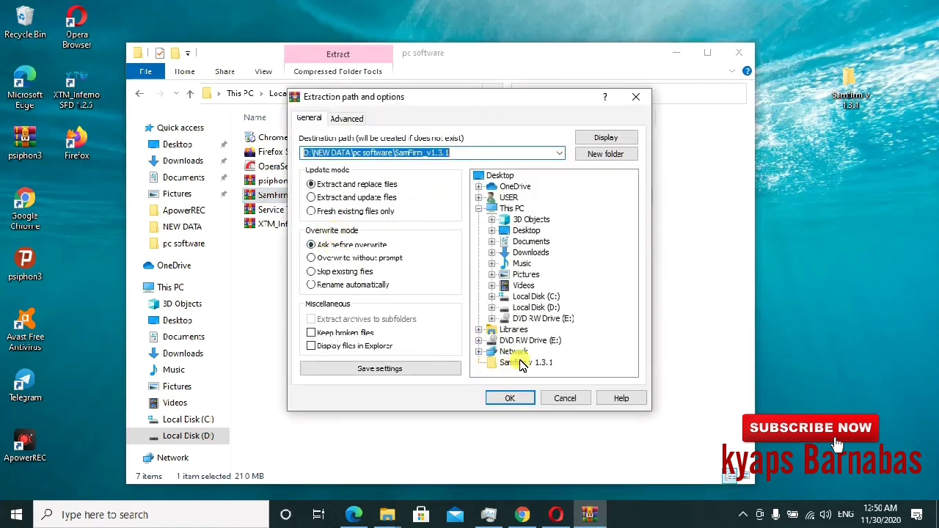
pyautogui.click(521, 363)
pyautogui.click(510, 397)
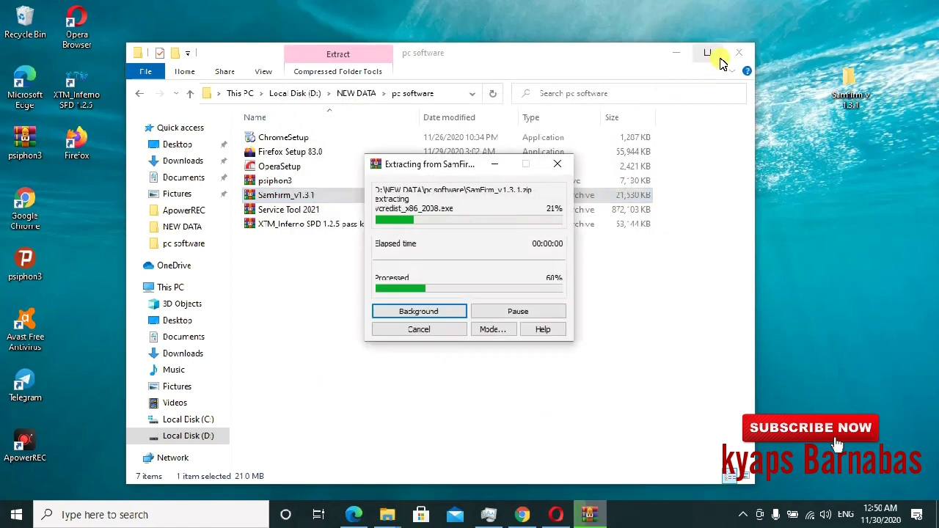
# - Close the pc software window and open the SamFirm_v1.3.1 folder inside desktop Samfirm v 1.3.1
pyautogui.click(738, 53)
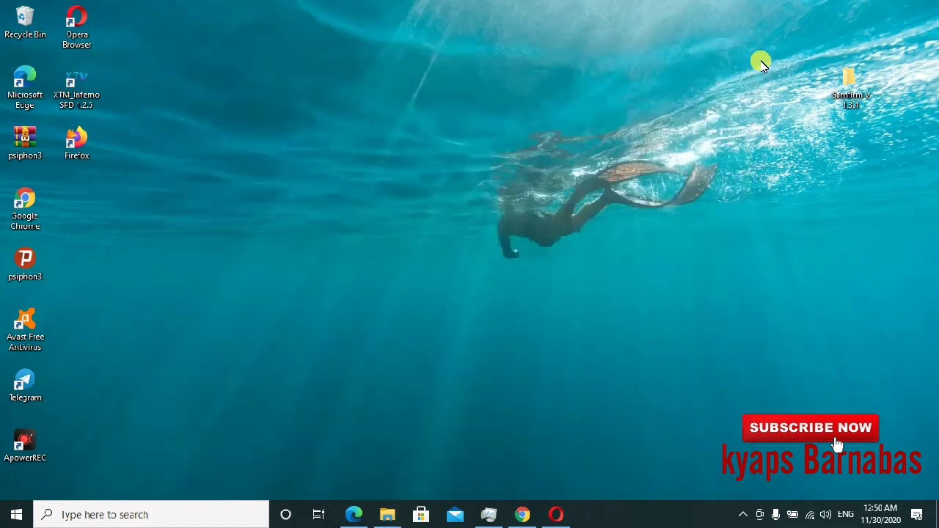
pyautogui.doubleClick(843, 100)
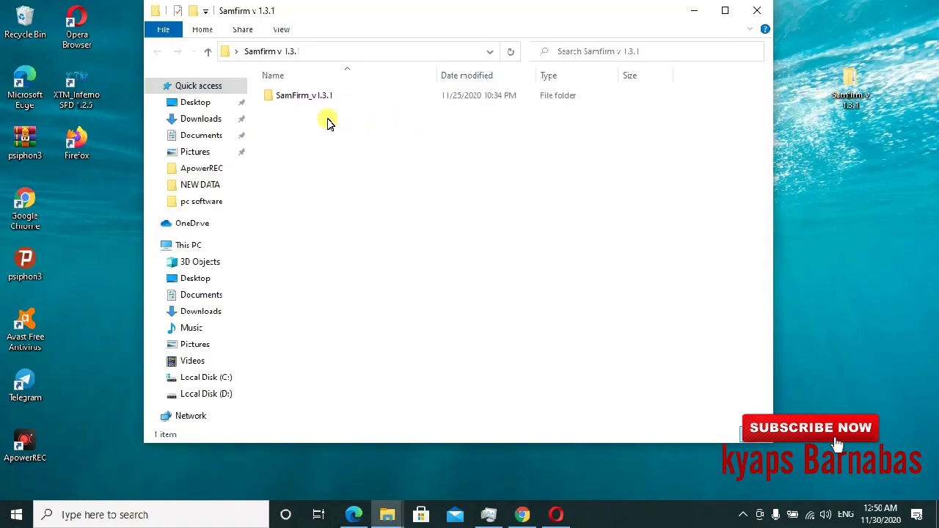
pyautogui.rightClick(312, 102)
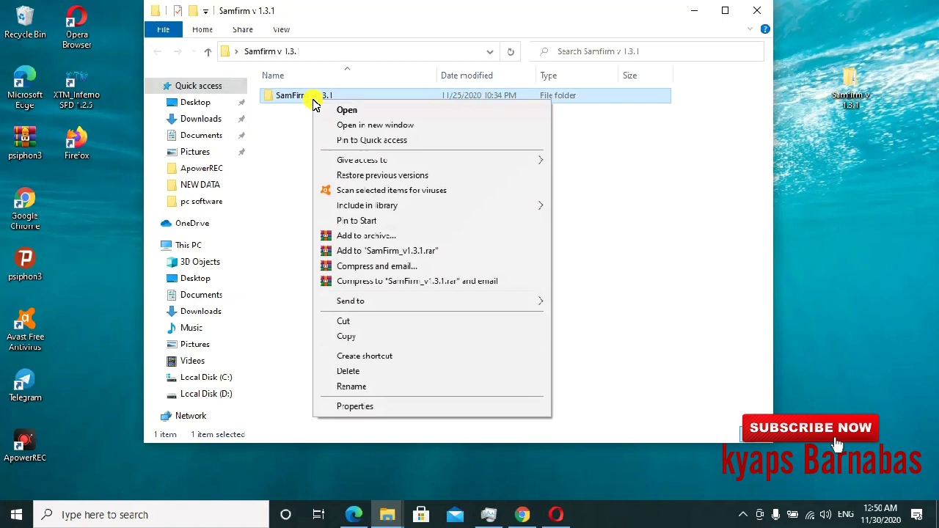
pyautogui.click(379, 111)
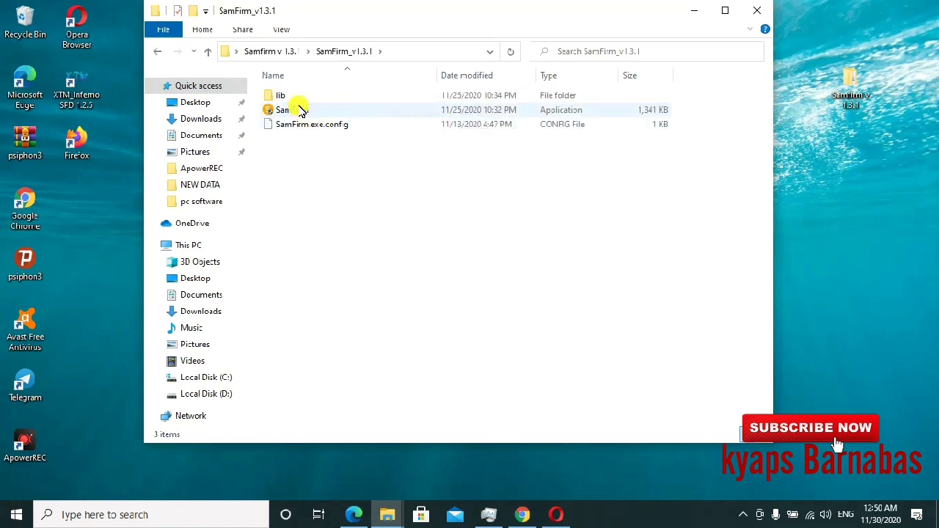
pyautogui.click(300, 110)
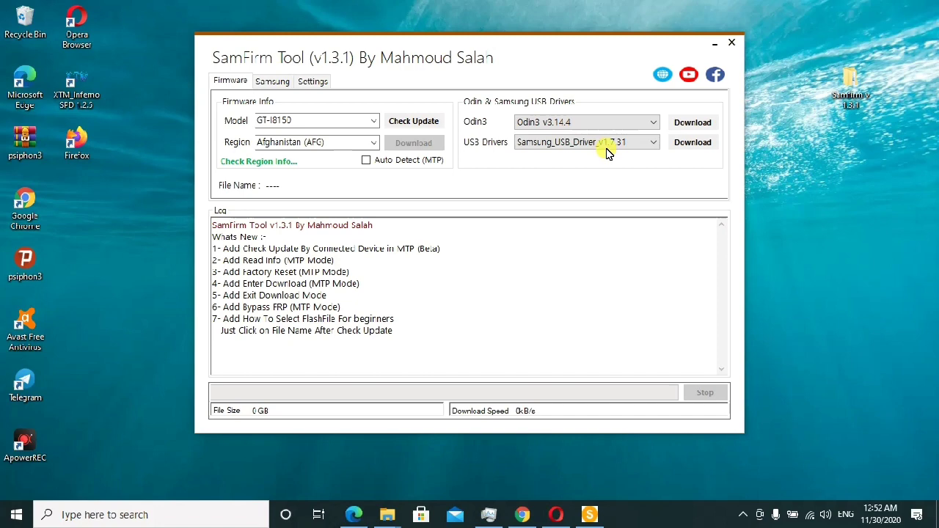
# - Reopen the SamFirm_v1.3.1 folder, then close Explorer so only SamFirm Tool remains
pyautogui.doubleClick(849, 87)
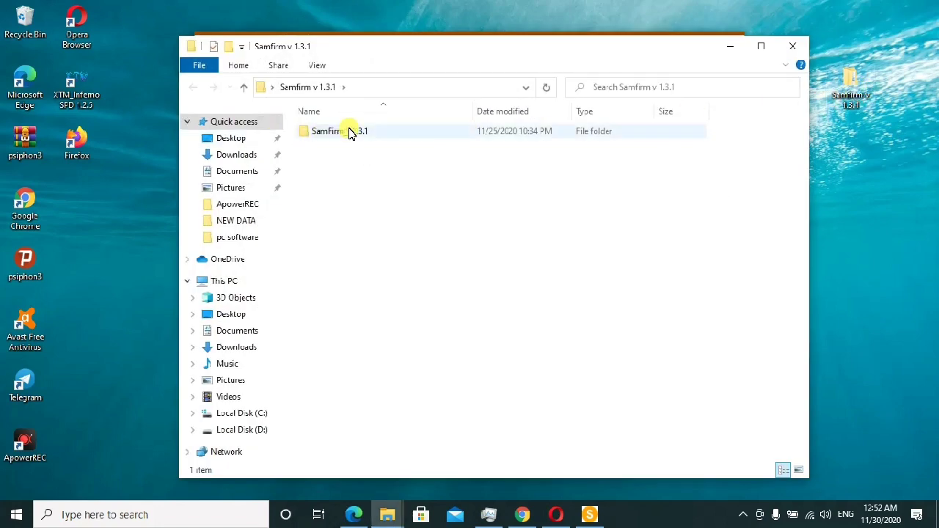
pyautogui.doubleClick(349, 132)
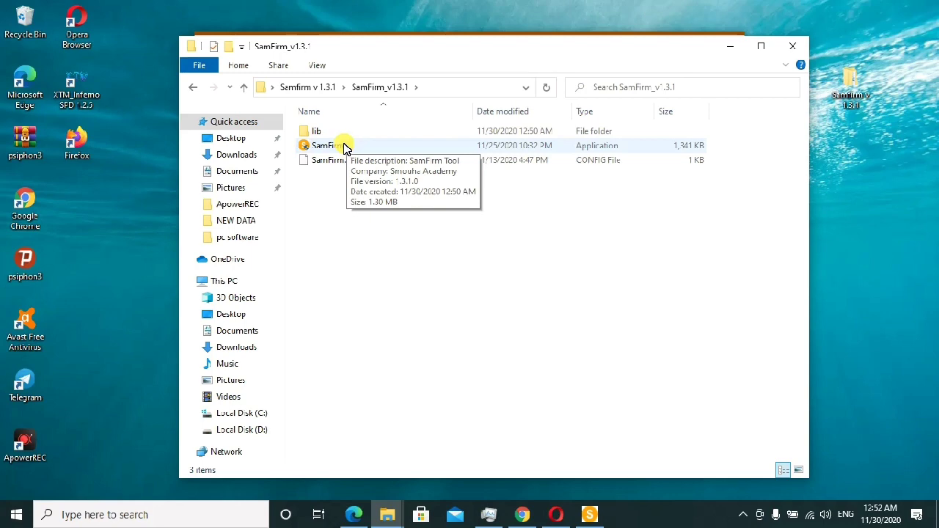
pyautogui.click(798, 48)
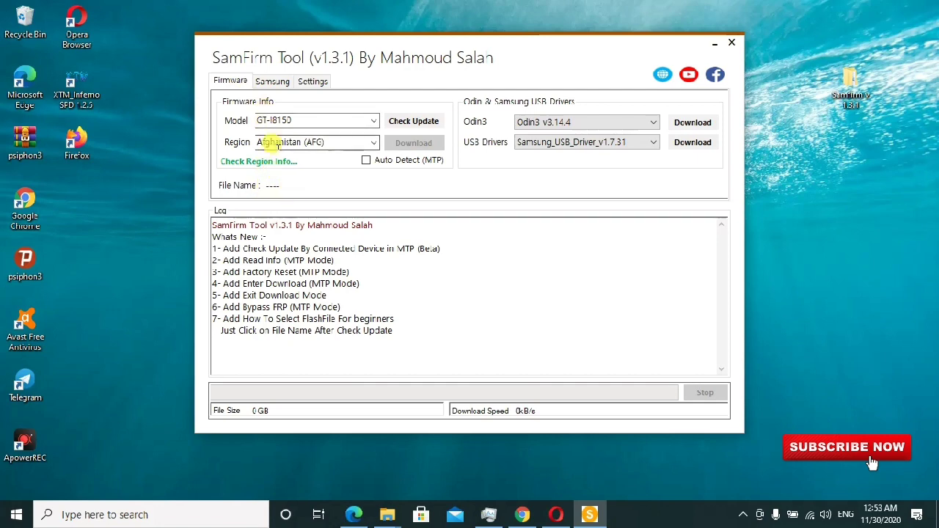
pyautogui.click(374, 142)
pyautogui.scroll(-5, 327, 251)
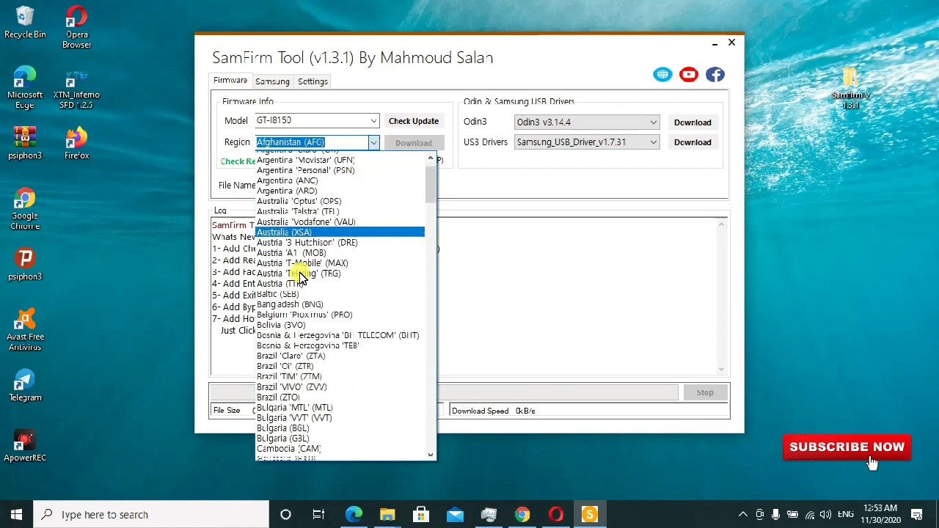
pyautogui.scroll(4, 304, 304)
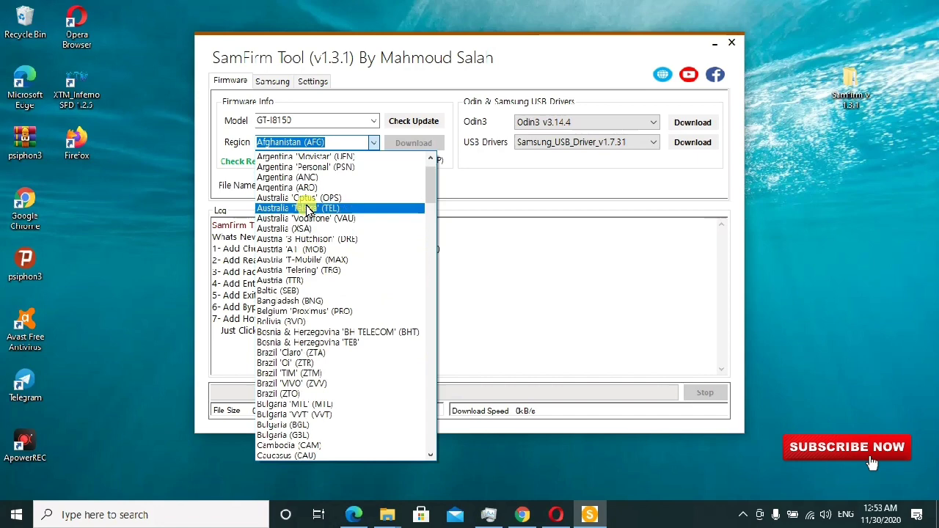
pyautogui.scroll(-3, 325, 341)
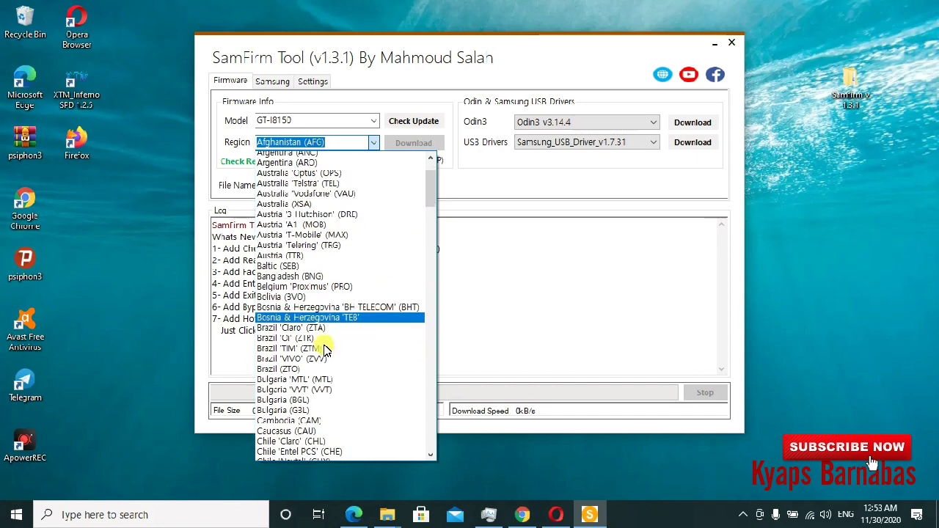
pyautogui.scroll(4, 317, 345)
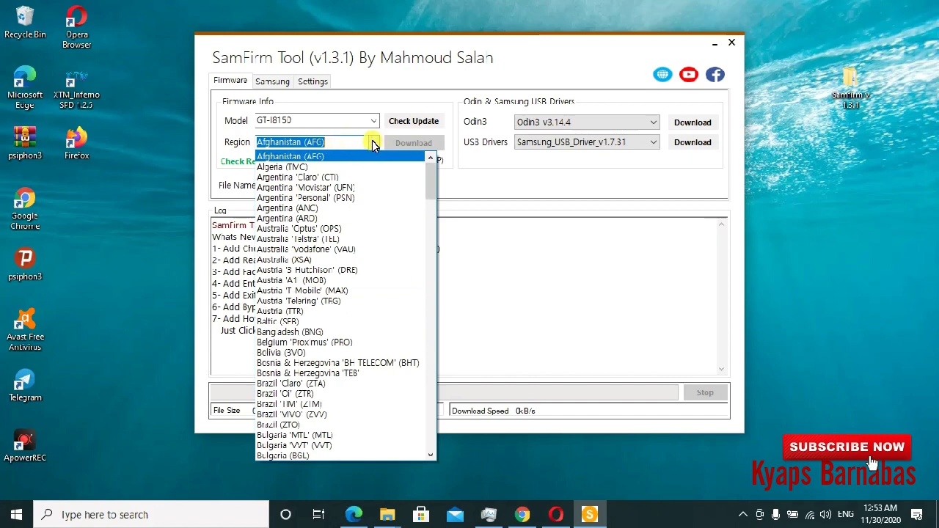
pyautogui.click(349, 141)
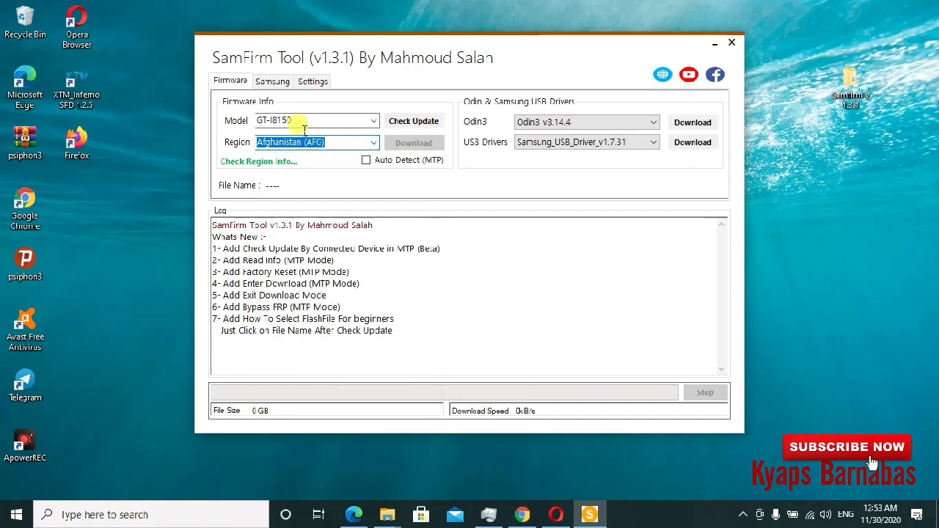
# - Scroll through the whole Model dropdown list, then close it with the Model field left empty
pyautogui.click(372, 122)
pyautogui.scroll(-1, 315, 236)
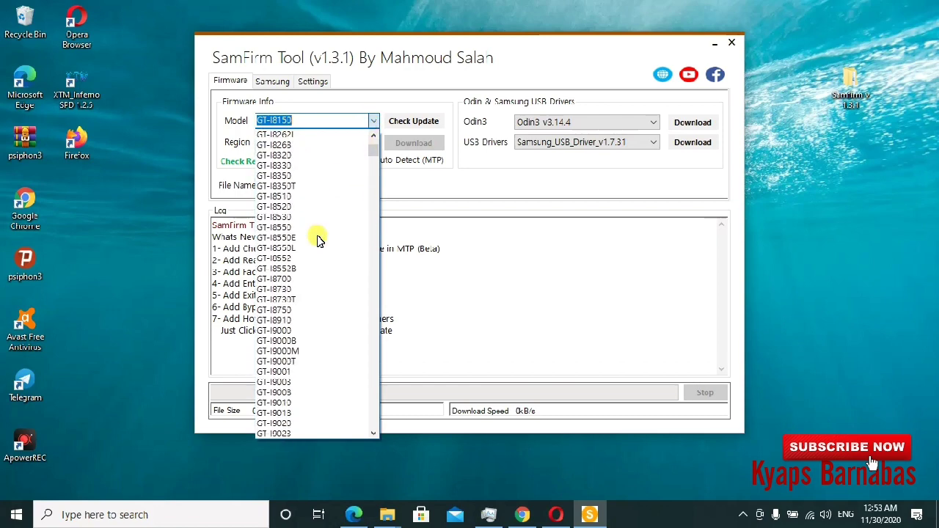
pyautogui.scroll(-8, 319, 240)
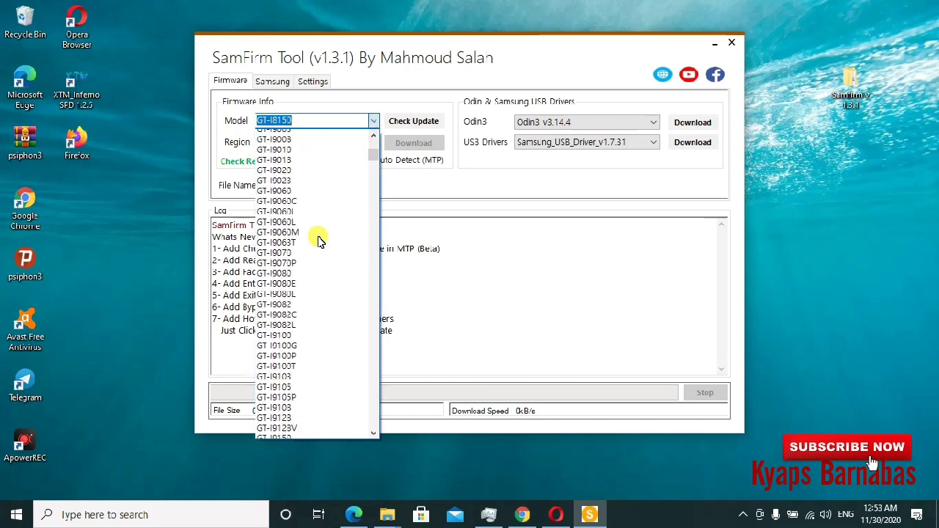
pyautogui.scroll(-10, 319, 242)
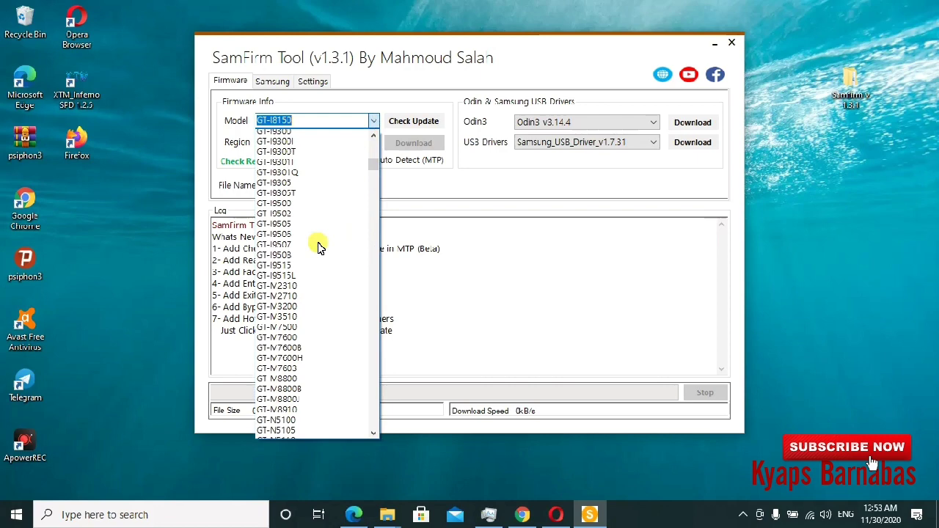
pyautogui.scroll(-5, 319, 246)
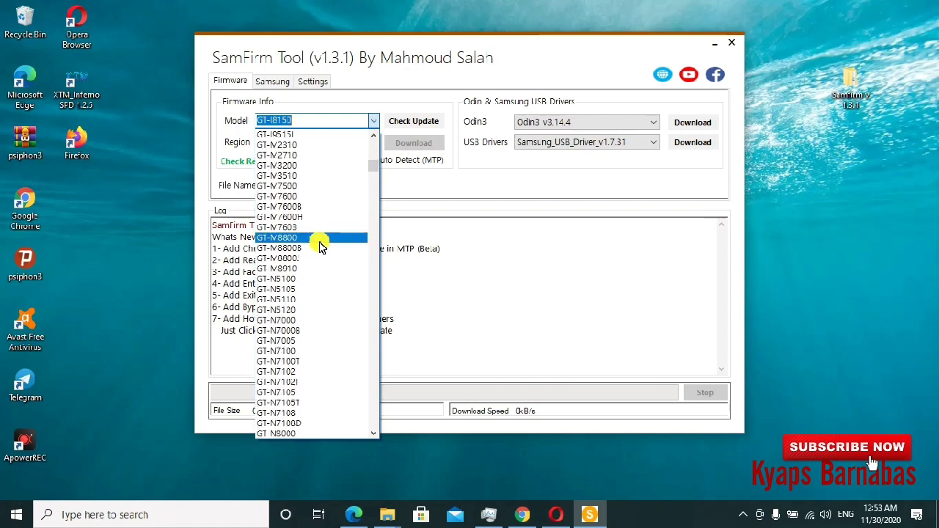
pyautogui.scroll(-4, 319, 246)
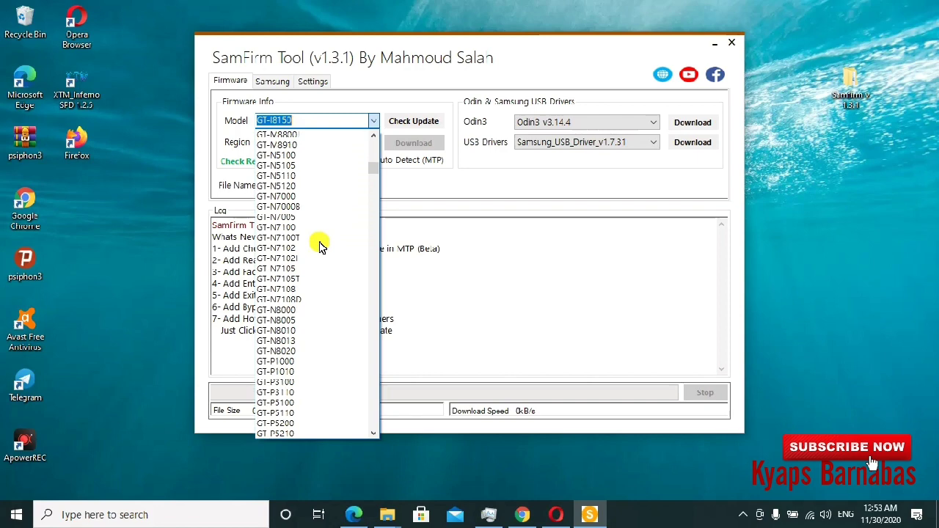
pyautogui.scroll(-10, 319, 247)
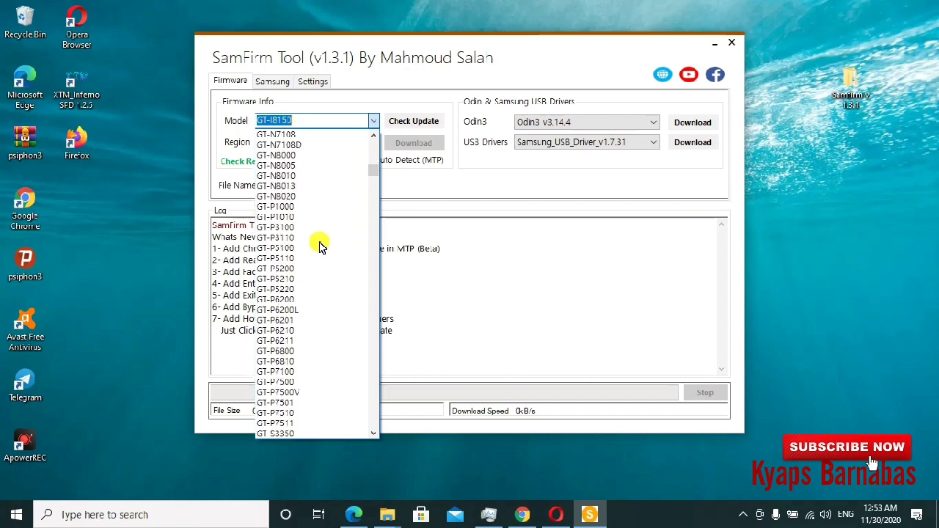
pyautogui.scroll(-8, 319, 246)
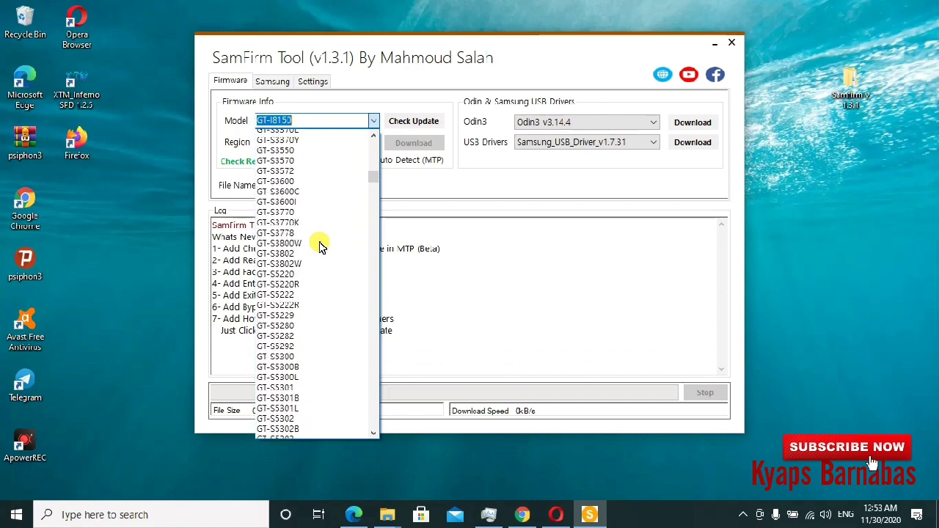
pyautogui.scroll(-8, 319, 246)
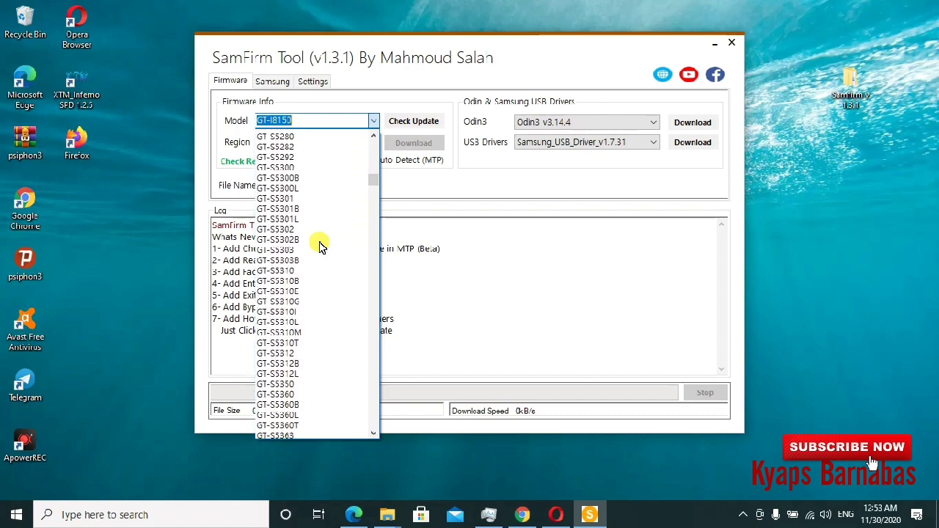
pyautogui.scroll(-10, 319, 247)
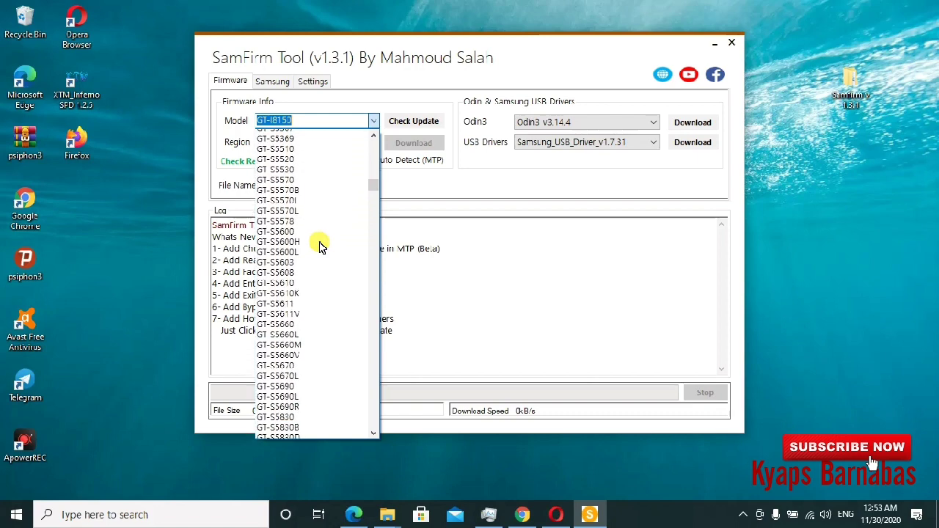
pyautogui.scroll(-6, 319, 246)
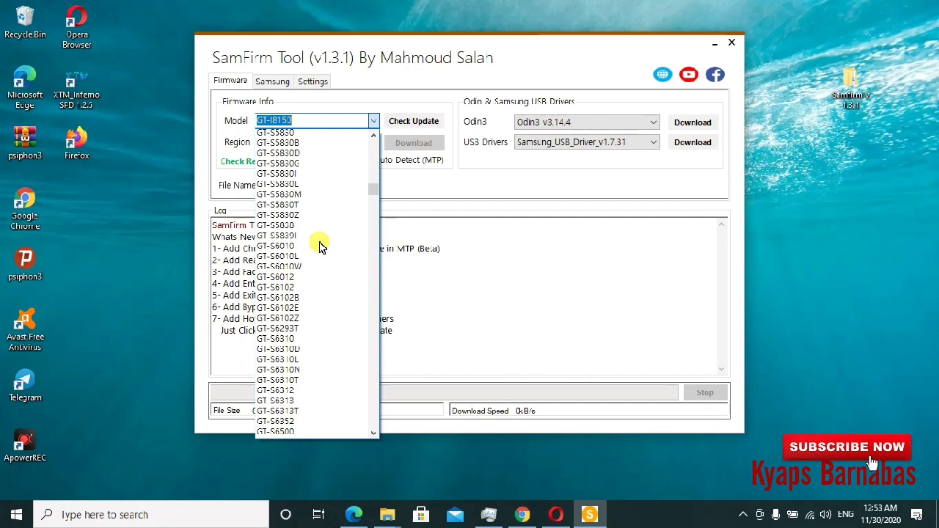
pyautogui.scroll(-2, 320, 245)
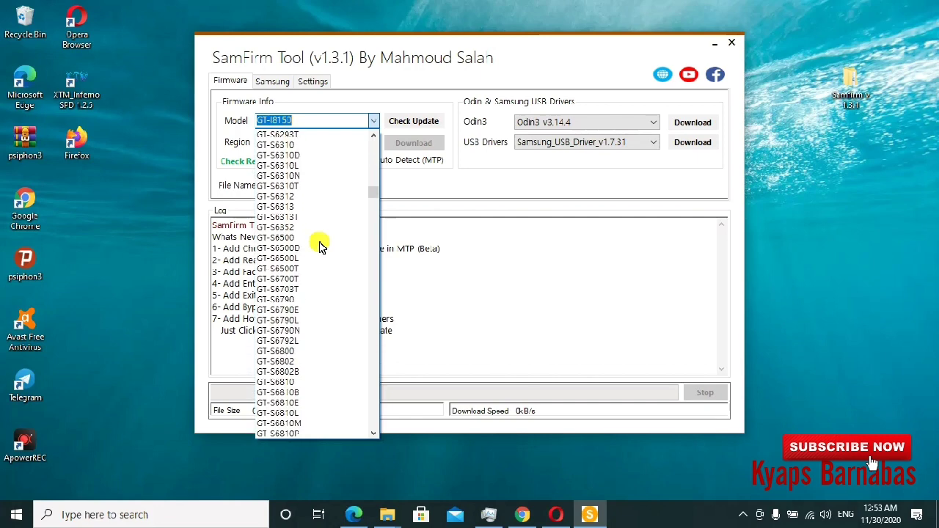
pyautogui.click(312, 122)
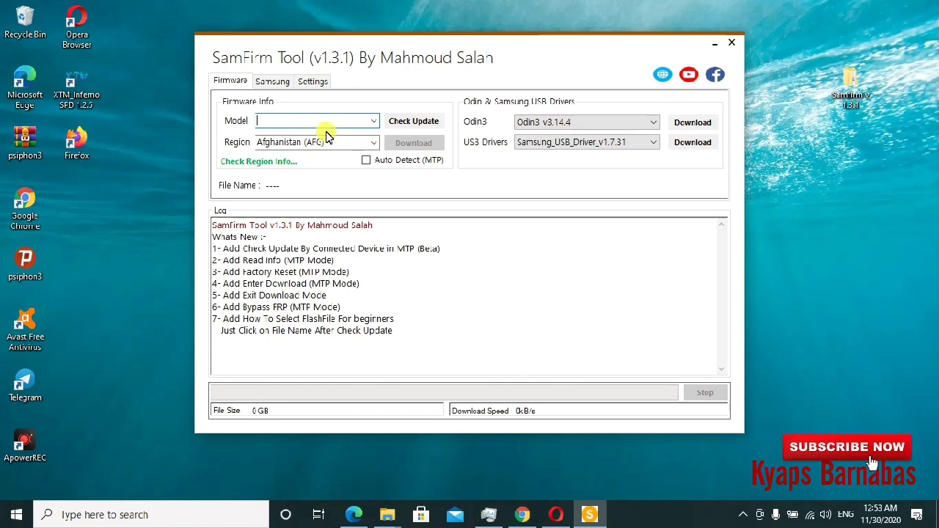
# - Select model GT-I8150B and run Check Update for region AFG
pyautogui.click(373, 122)
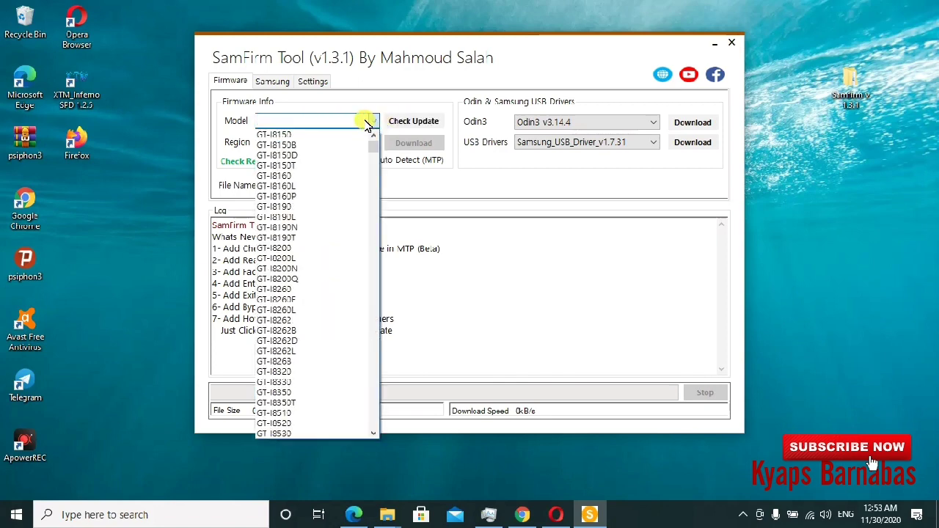
pyautogui.click(270, 147)
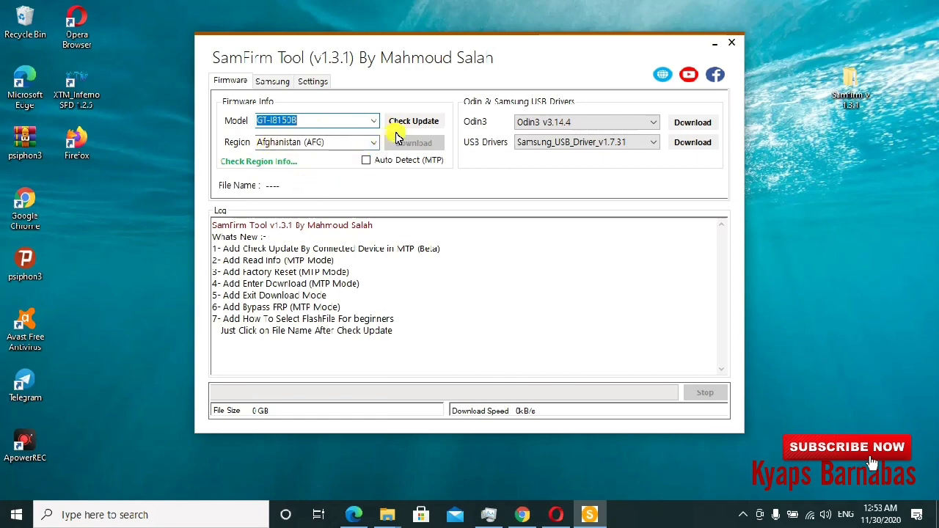
pyautogui.click(423, 126)
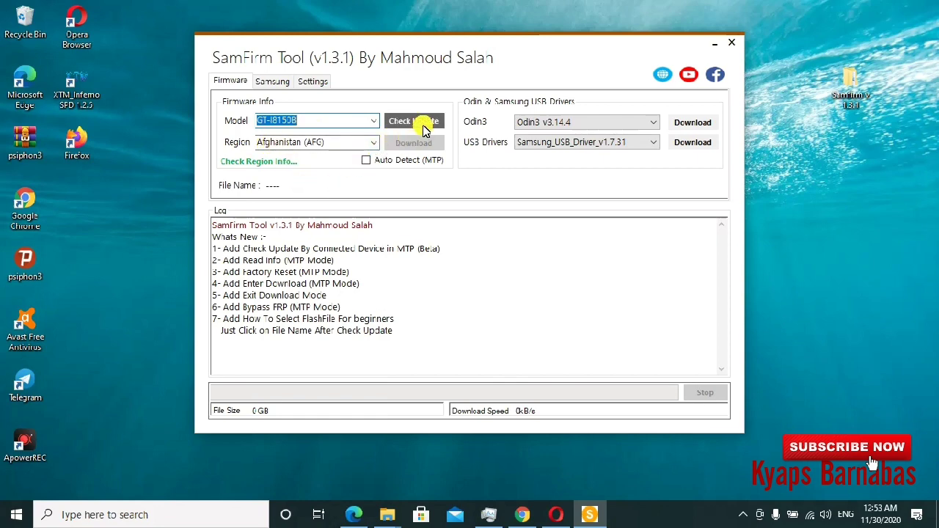
pyautogui.click(423, 126)
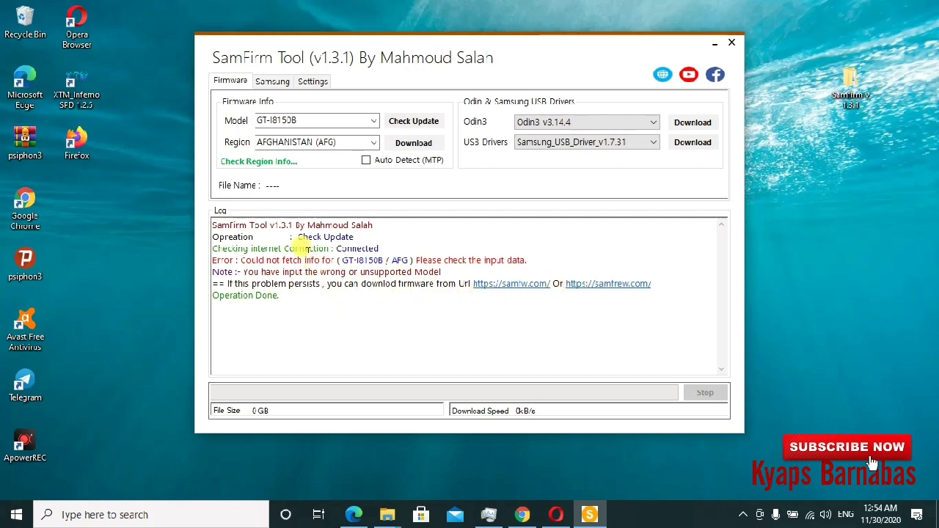
# - Attempt the GT-I8150B firmware download, then browse the Model list and keep GT-I8150B
pyautogui.click(419, 149)
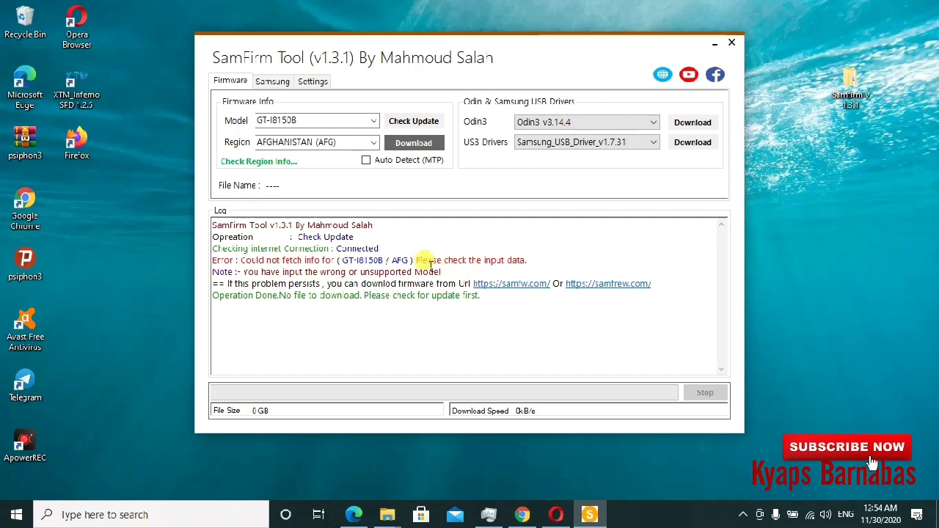
pyautogui.click(372, 121)
pyautogui.scroll(-2, 282, 274)
pyautogui.scroll(-15, 283, 294)
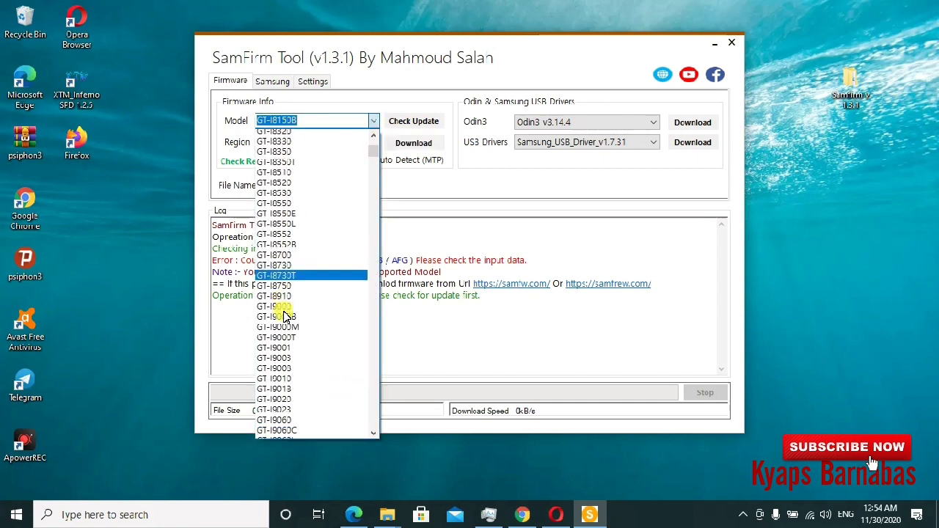
pyautogui.scroll(-10, 290, 371)
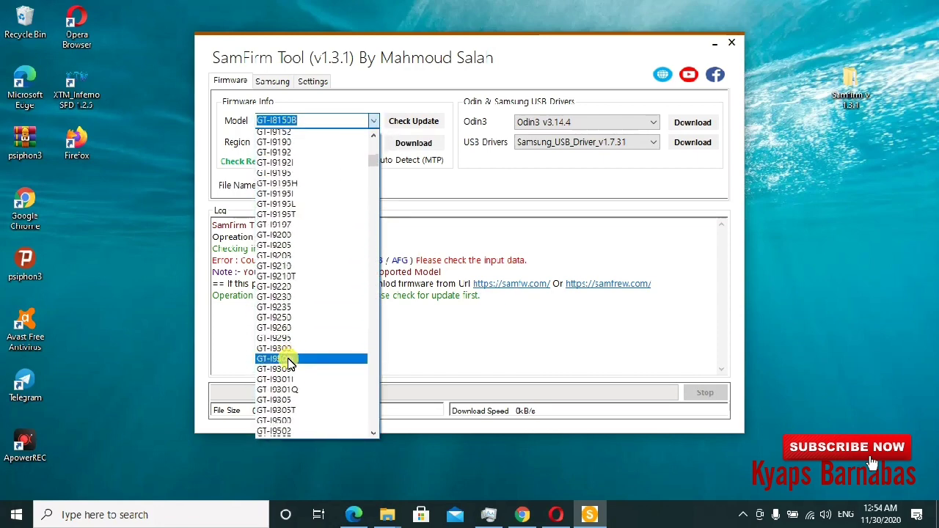
pyautogui.scroll(-6, 293, 381)
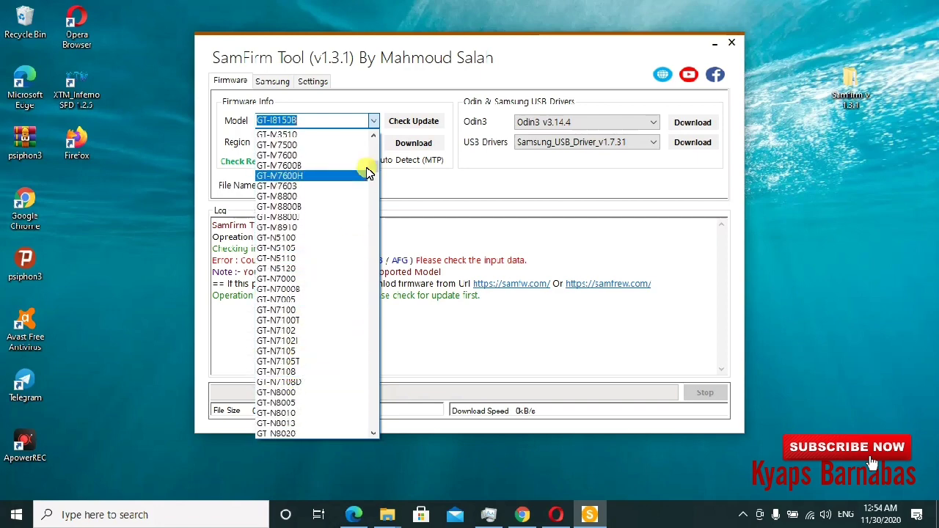
pyautogui.click(368, 83)
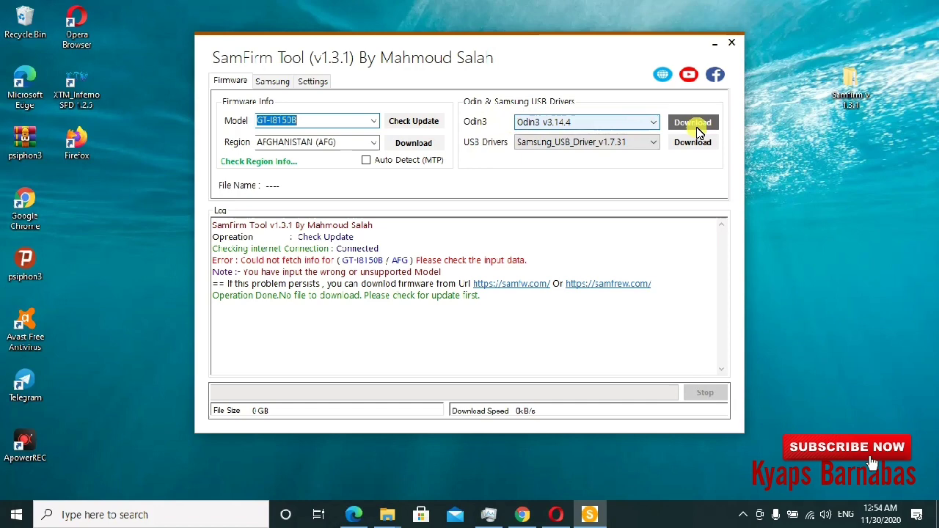
# - Review the Odin3 and USB driver versions, keeping Samsung_USB_Driver_v1.7.31, then show the Samsung page
pyautogui.click(651, 126)
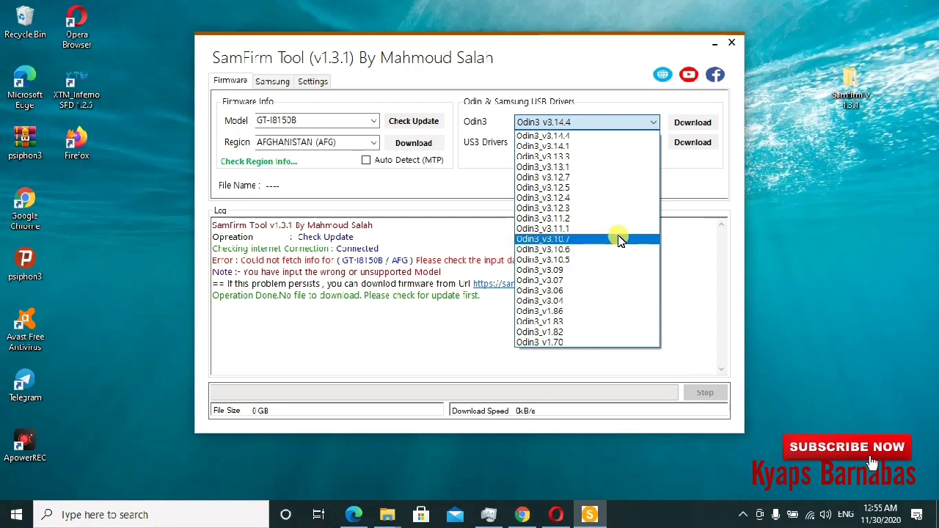
pyautogui.click(673, 183)
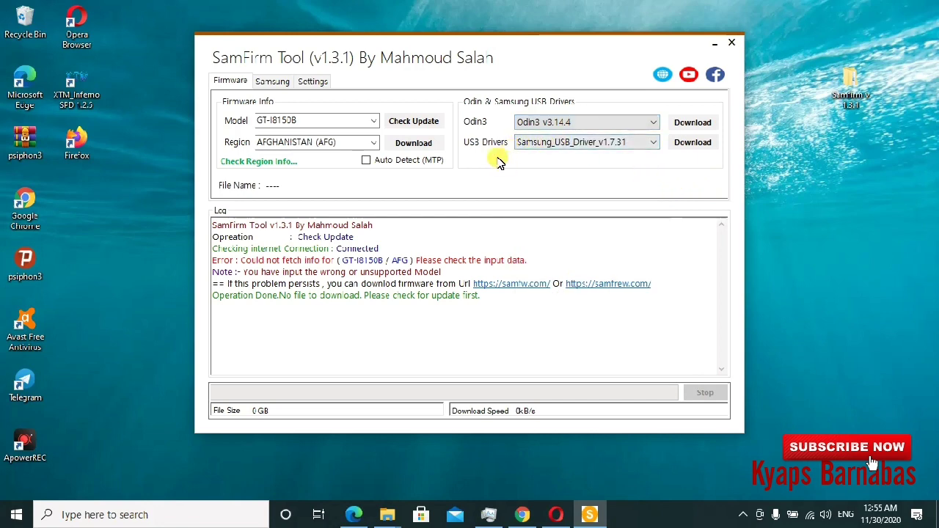
pyautogui.click(654, 145)
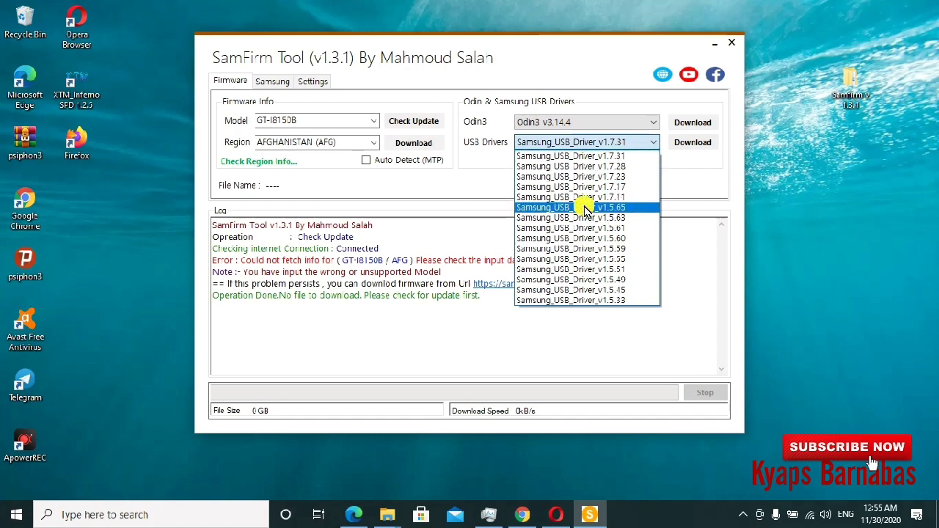
pyautogui.click(486, 187)
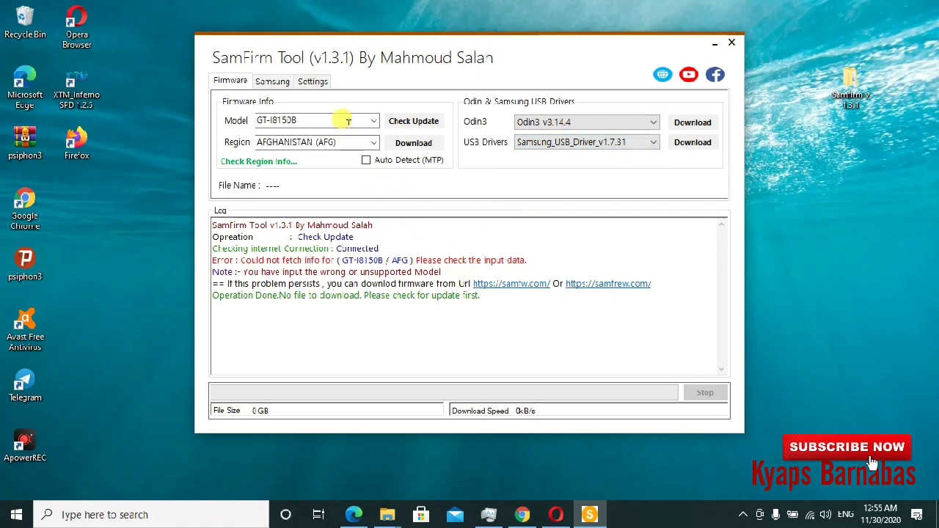
pyautogui.click(261, 81)
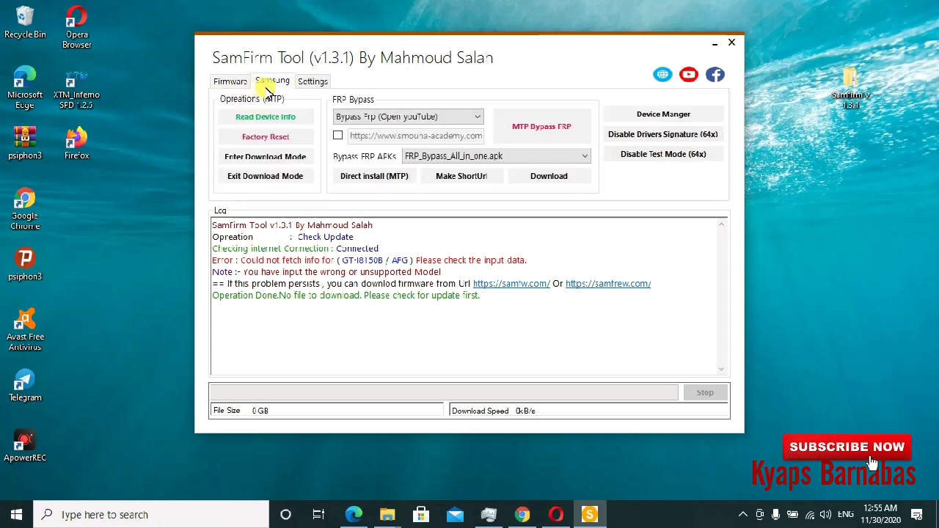
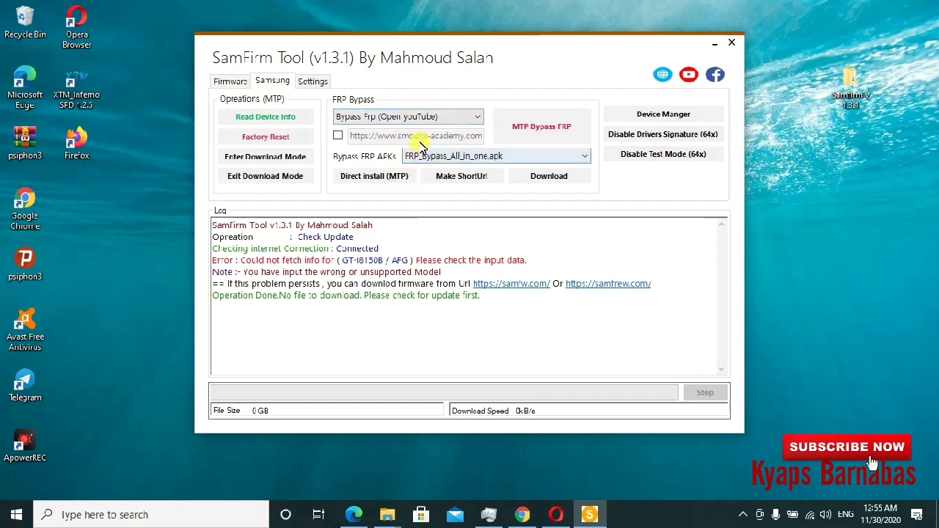
# - Open the Samsung tab's FRP Bypass dropdown, close it, and reopen it to list the bypass methods
pyautogui.click(477, 117)
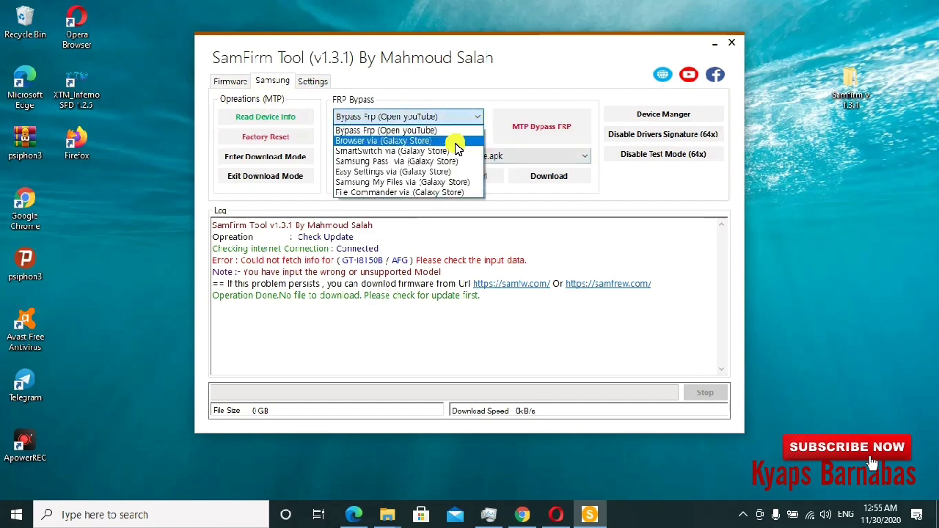
pyautogui.click(426, 120)
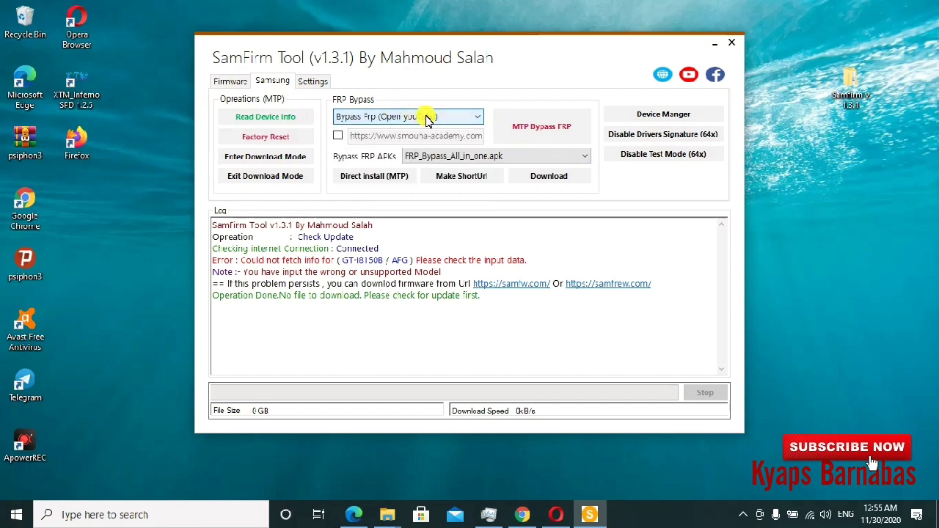
pyautogui.click(476, 119)
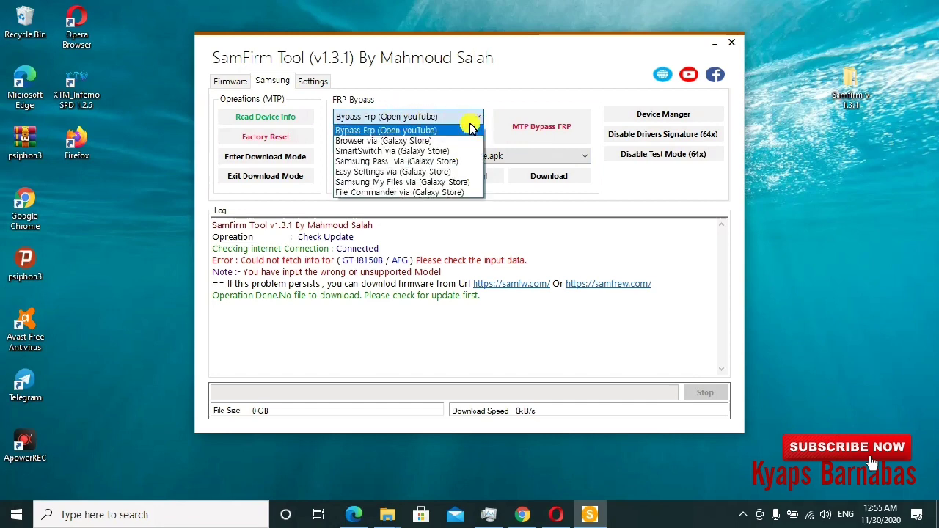
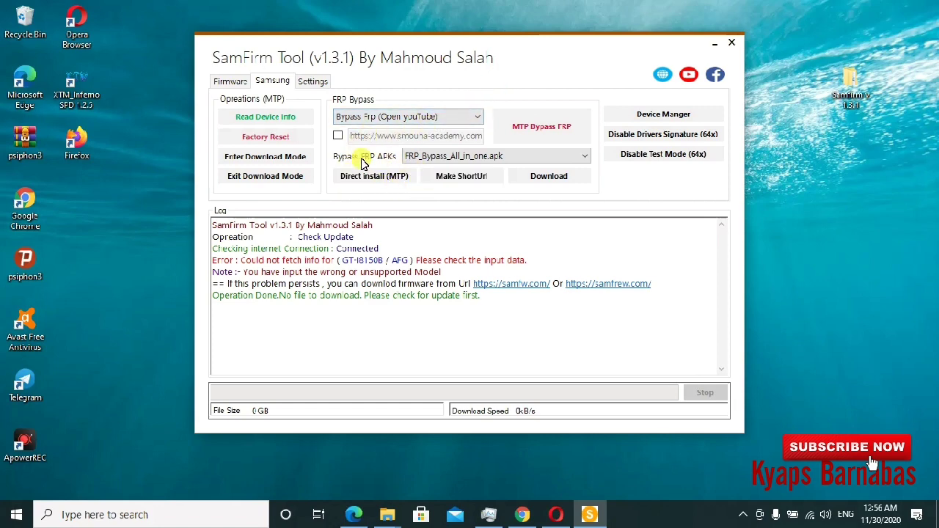
pyautogui.click(583, 160)
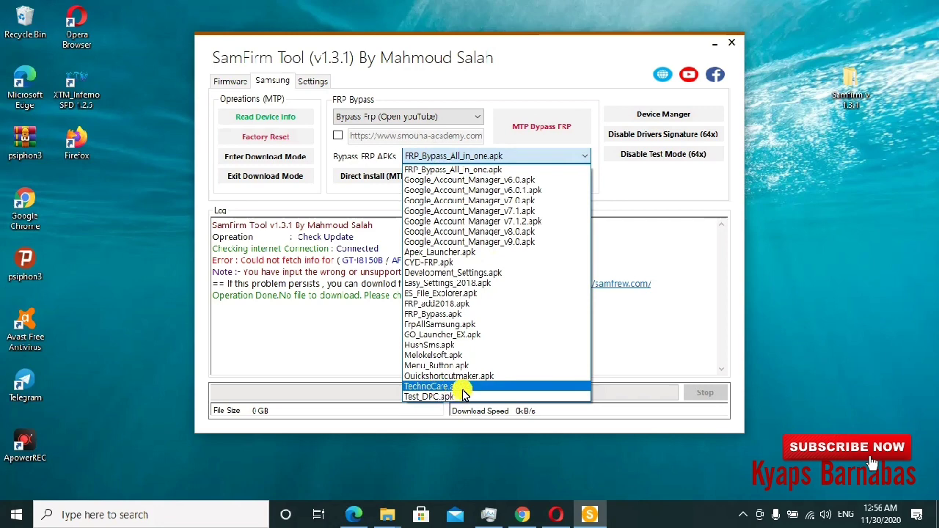
pyautogui.click(533, 73)
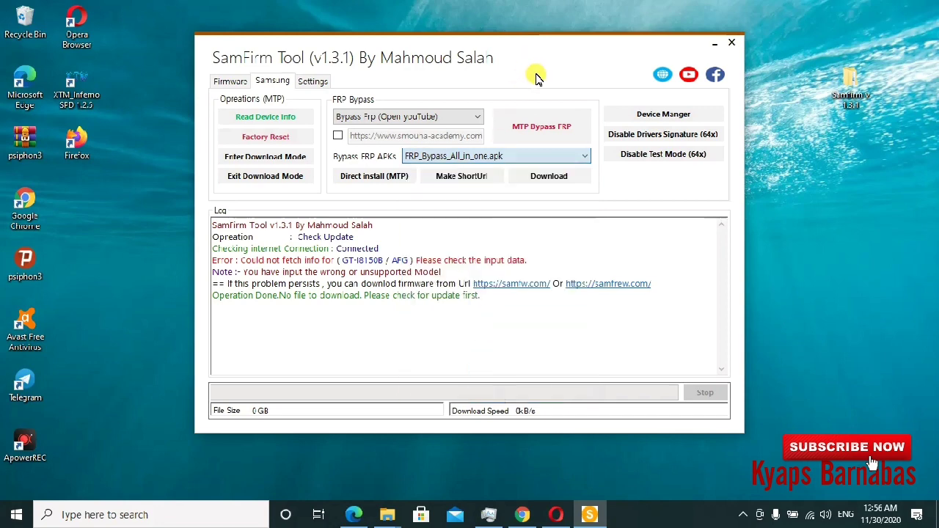